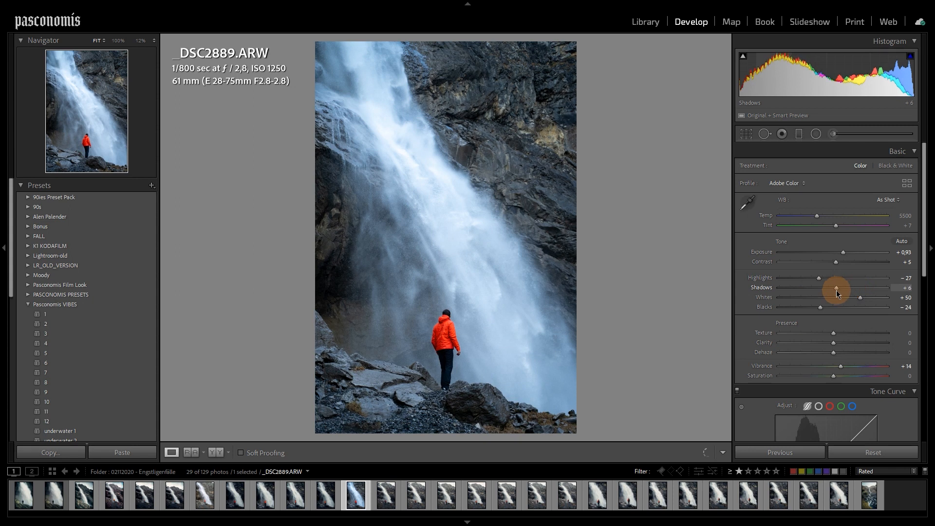
- Warm the waterfall photo's white balance to a temperature of 6027 and lower its exposure
left_click_drag(816, 215, 824, 214)
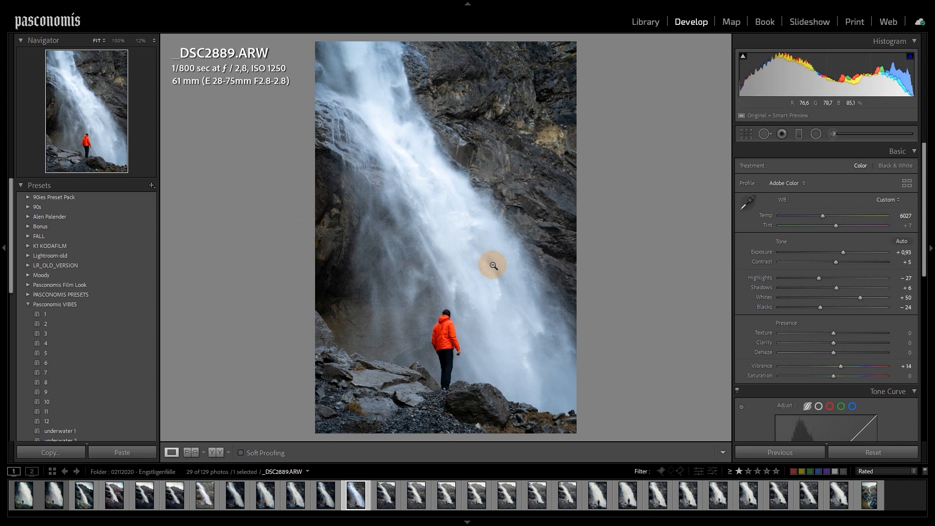
left_click_drag(843, 252, 779, 235)
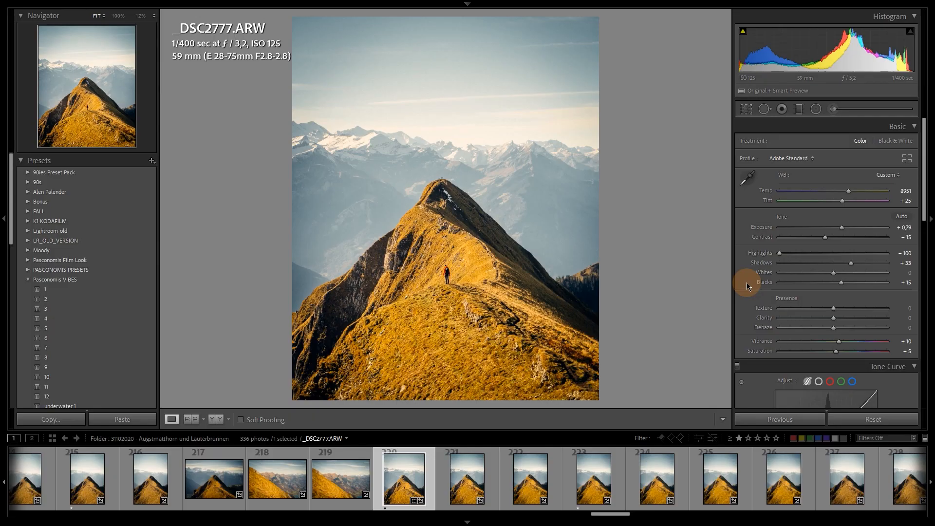
- Set the exposure of _DSC2777.ARW to −0.07 and copy its develop settings
left_click(544, 215)
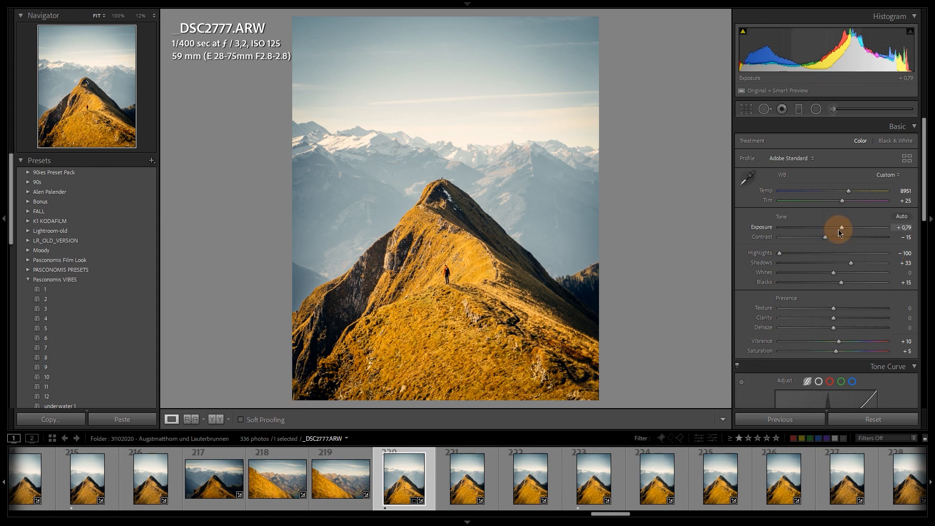
left_click(831, 228)
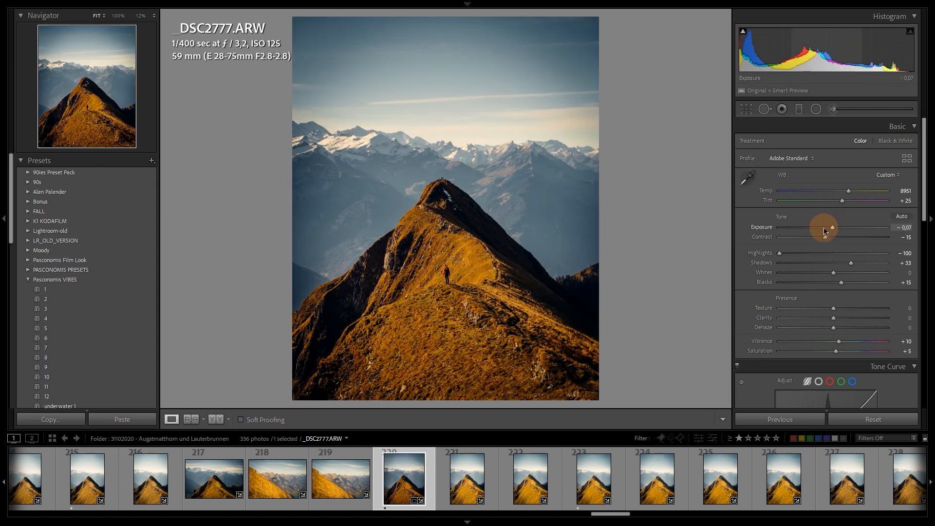
right_click(411, 479)
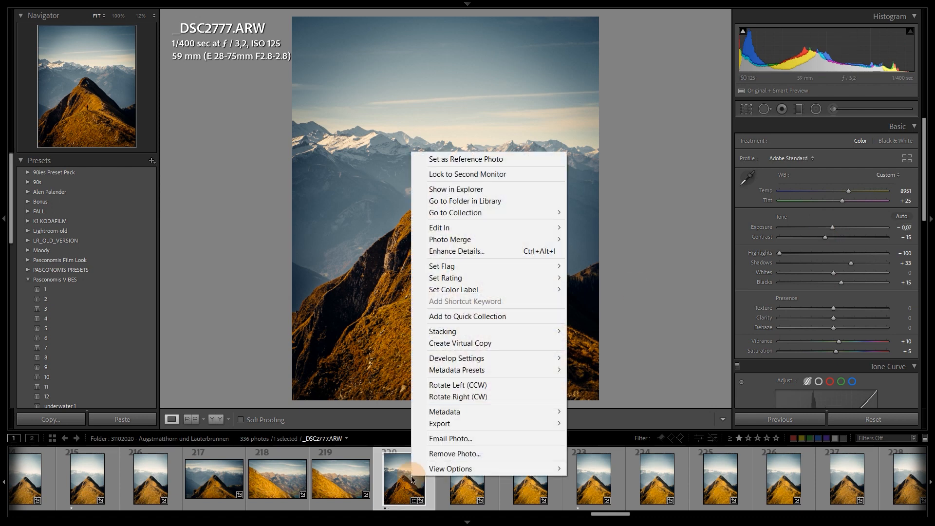
mouse_move(553, 359)
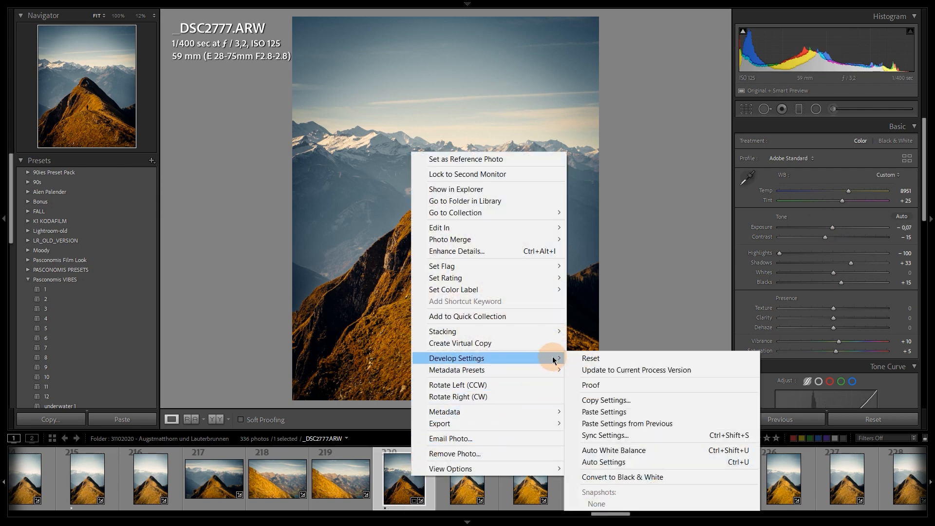
left_click(597, 411)
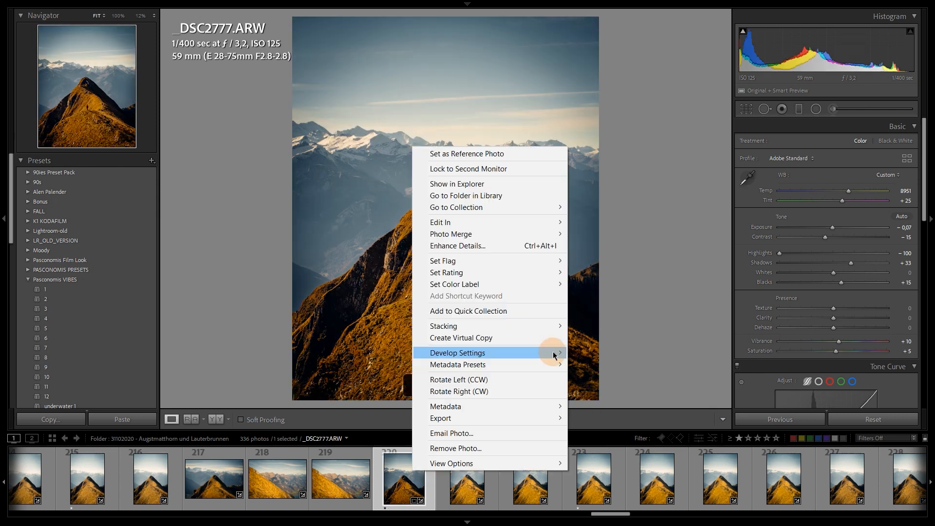
left_click(596, 391)
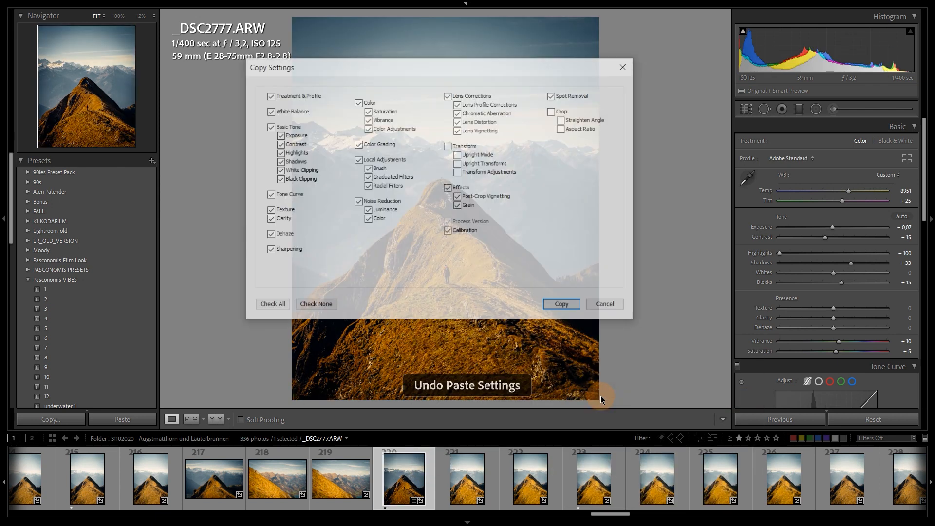
key("Return")
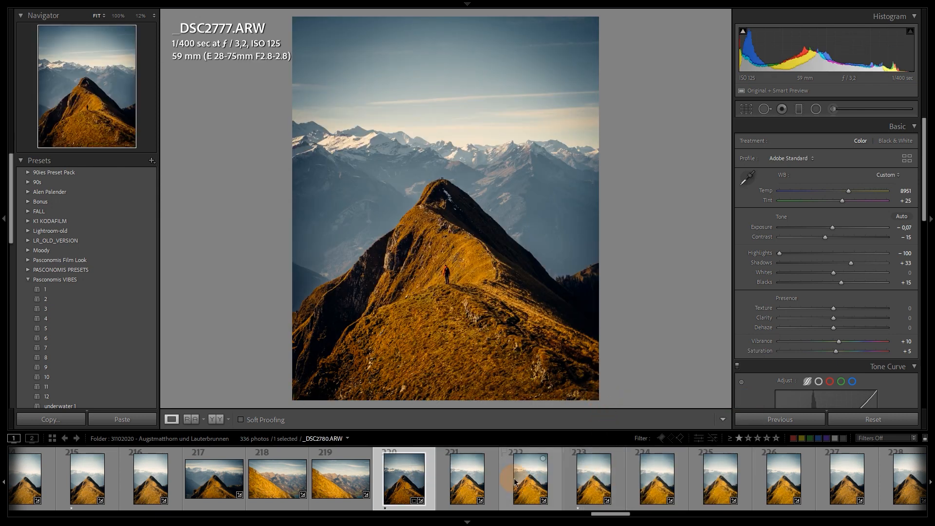
- Select photos 221 to 226 in the filmstrip and paste the copied develop settings onto them
left_click(475, 482)
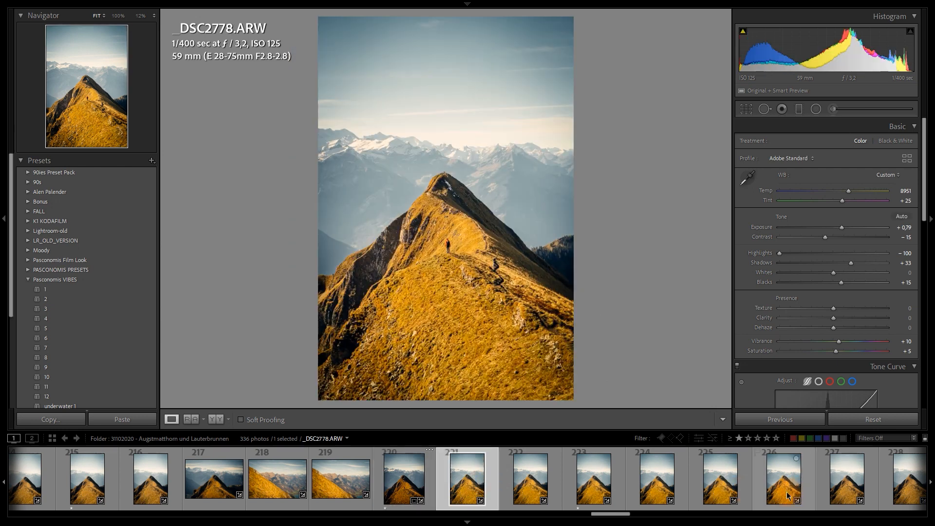
left_click(786, 492, "shift")
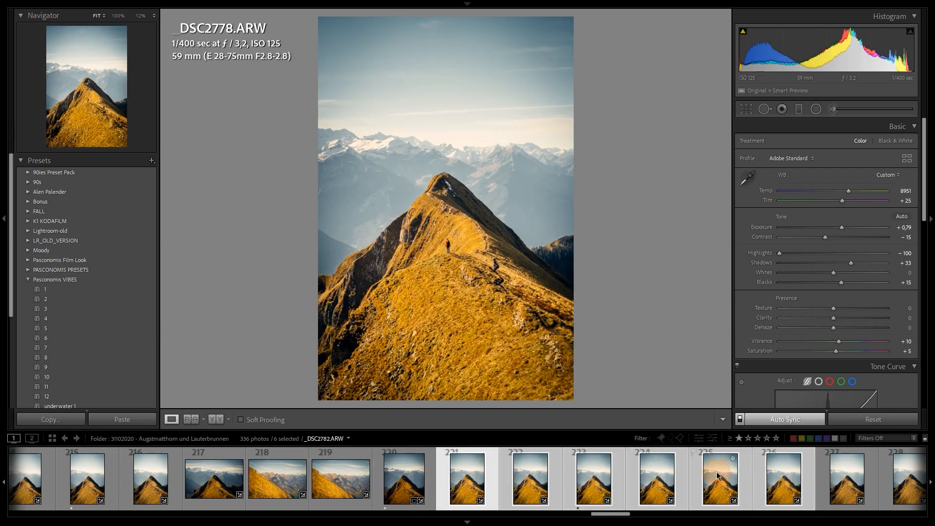
right_click(717, 476)
mouse_move(754, 354)
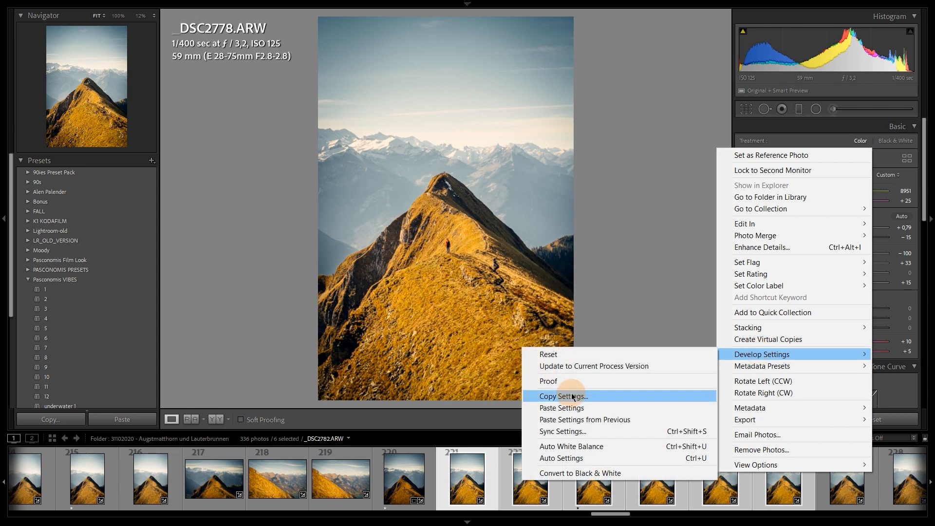
left_click(564, 408)
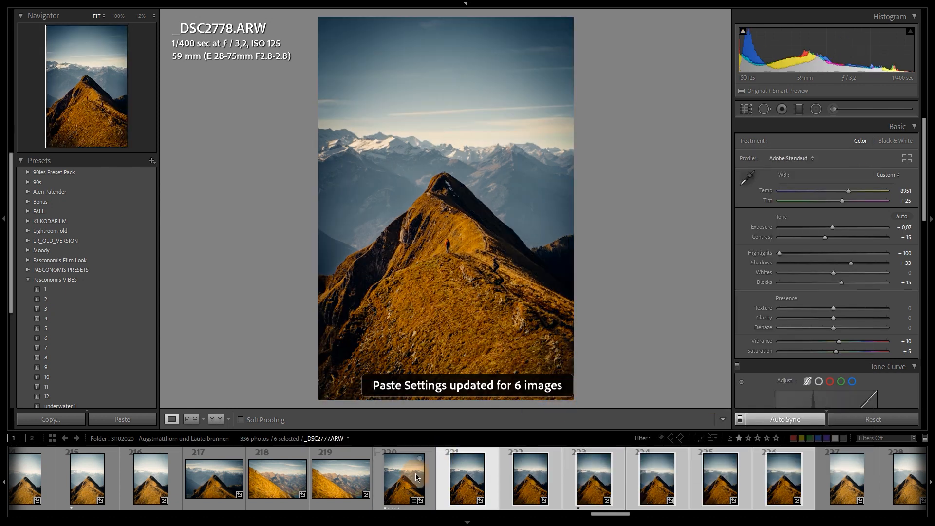
- Return to _DSC2777.ARW and raise its exposure to +0.97
left_click(417, 477)
left_click_drag(836, 226, 845, 229)
right_click(395, 477)
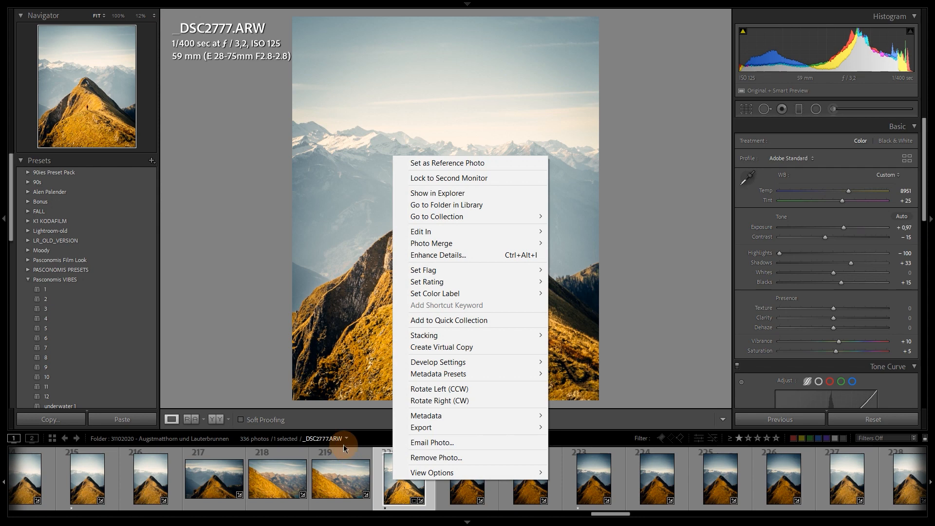
left_click(344, 448)
left_click(418, 497)
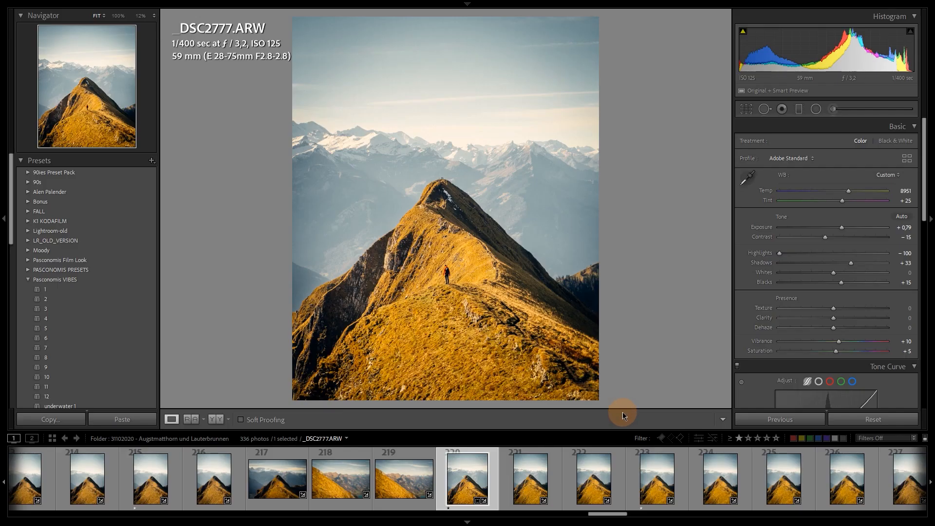
- Select photos 220 to 226 in the filmstrip and switch synchronization to Auto Sync
left_click_drag(610, 514, 617, 515)
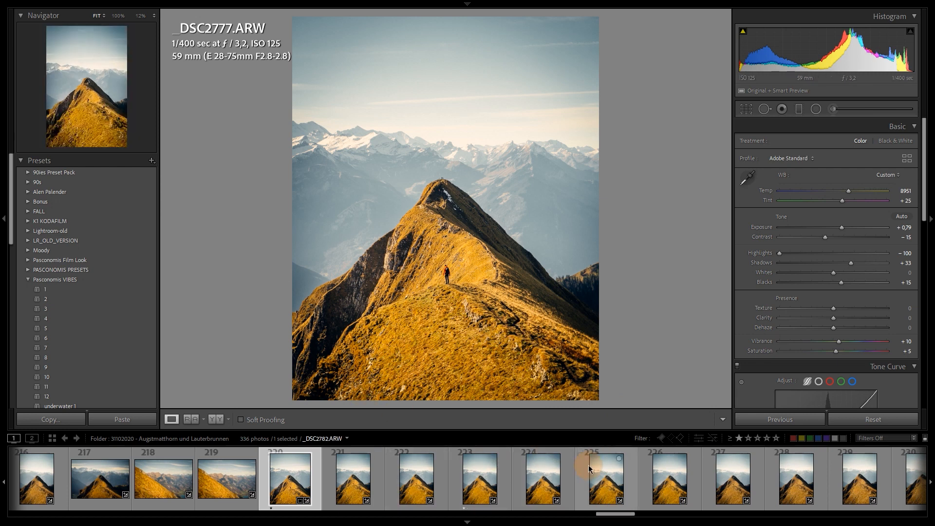
left_click(671, 482, "shift")
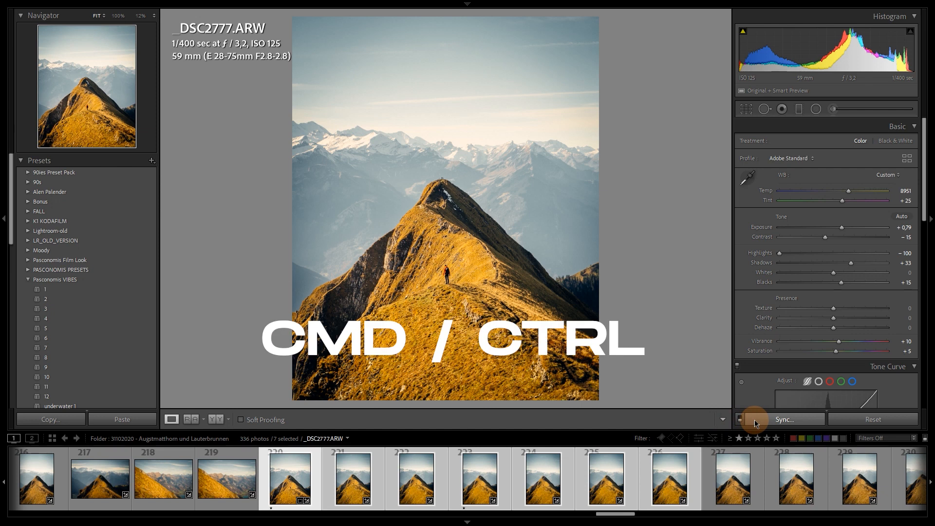
key("ctrl")
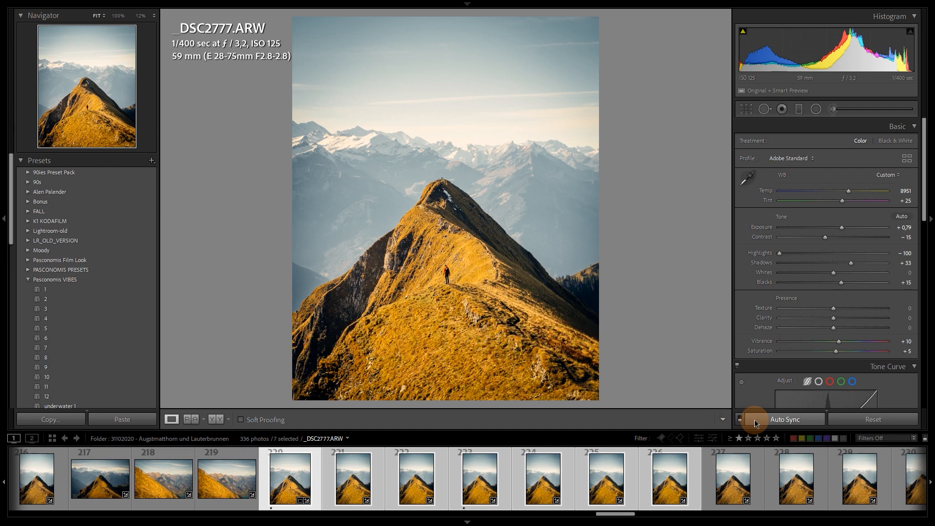
left_click(754, 419, "ctrl")
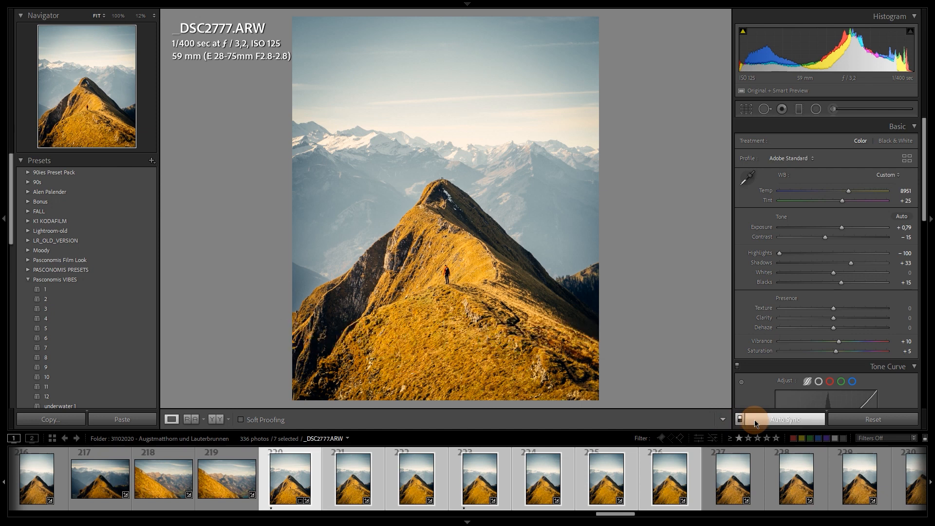
- Set the exposure of the selected photos to +1.52, and pull the tone curve's Darks down to −80 and partly back up
left_click(805, 228)
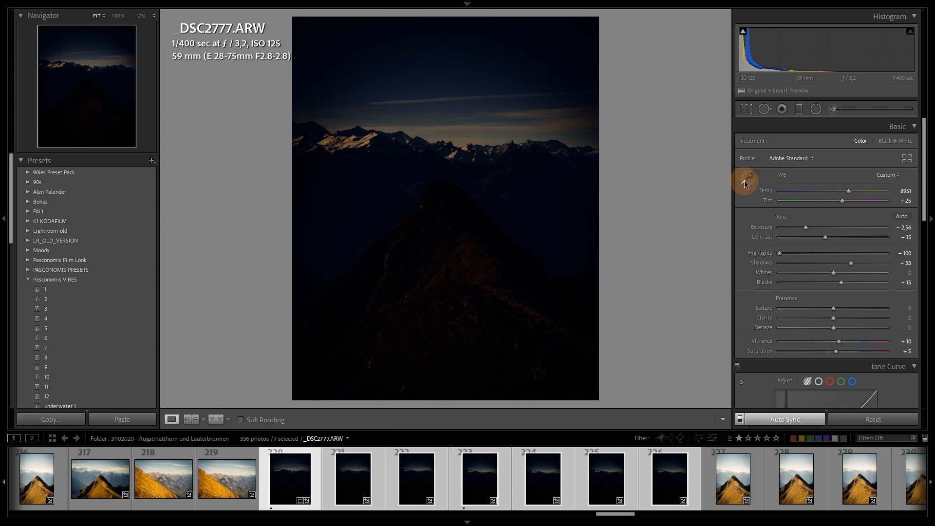
left_click_drag(837, 221, 849, 228)
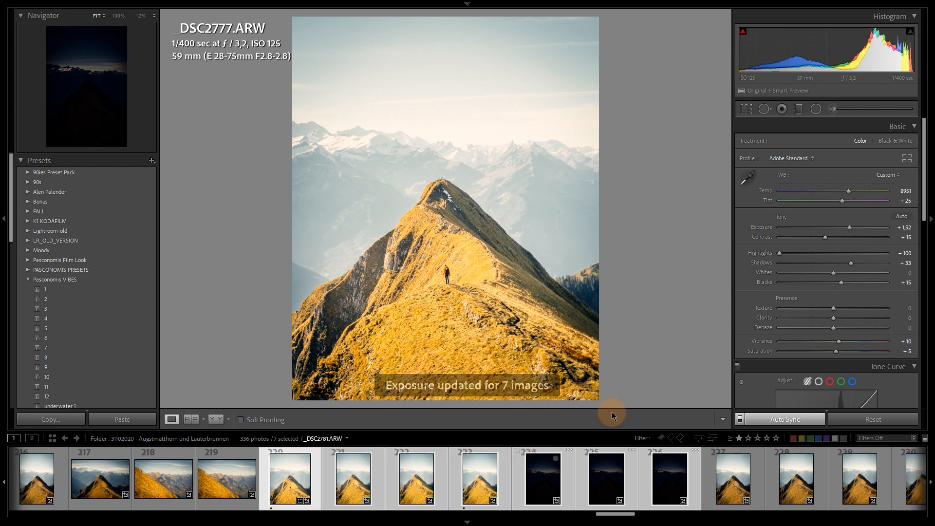
scroll(753, 330, "down", 5)
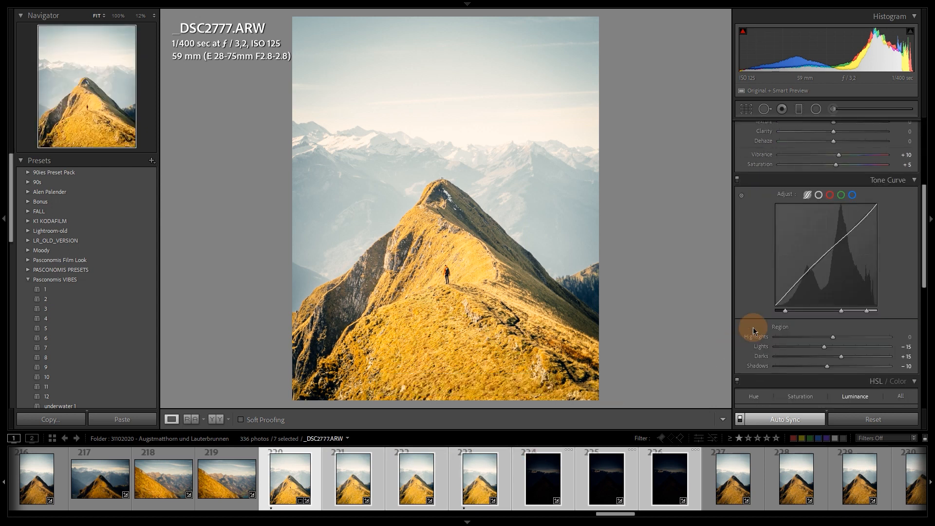
left_click_drag(818, 266, 816, 292)
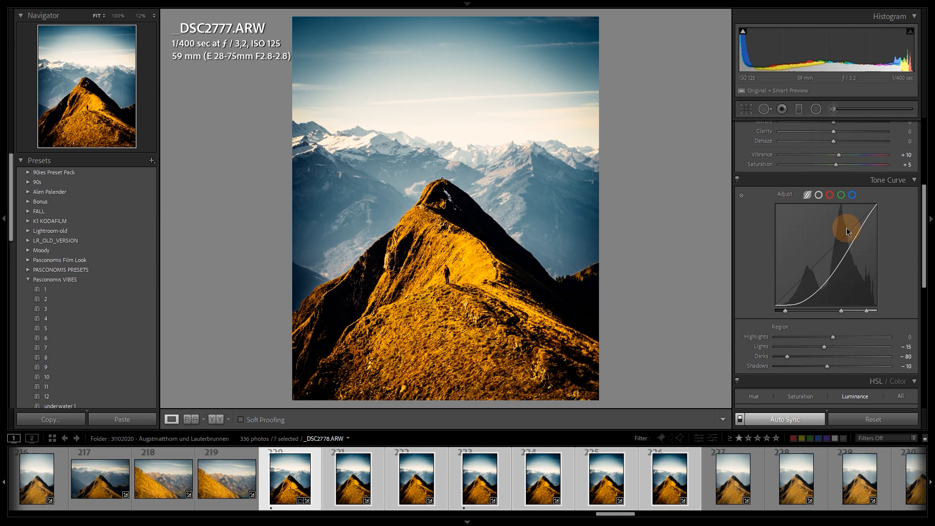
left_click_drag(820, 286, 820, 265)
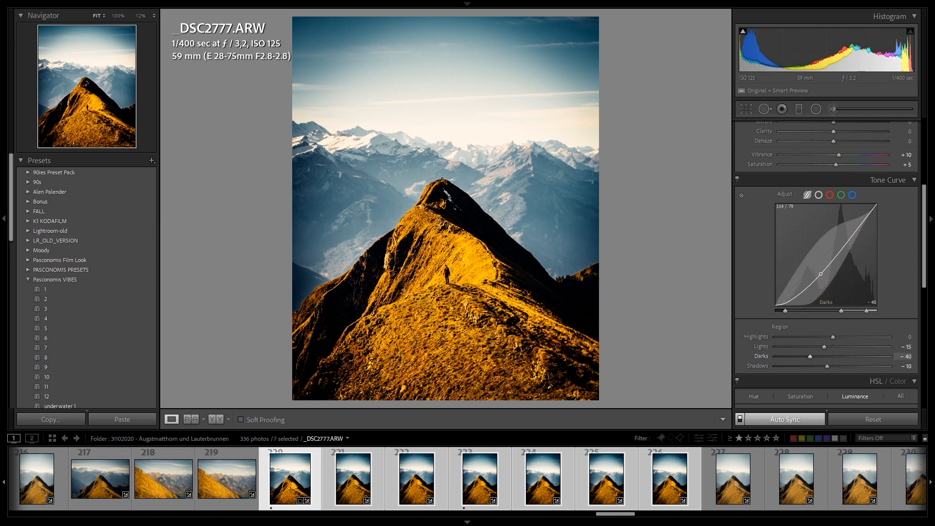
left_click(319, 469)
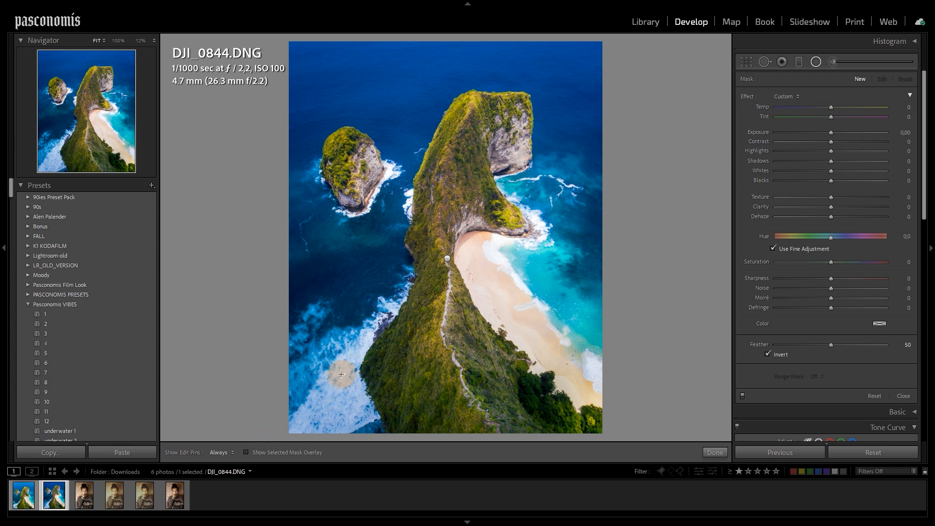
- Place a circular radial filter over the surf at the photo's lower left, with Exposure 0.25, Highlights 32 and Shadows 32
left_click_drag(283, 318, 397, 432)
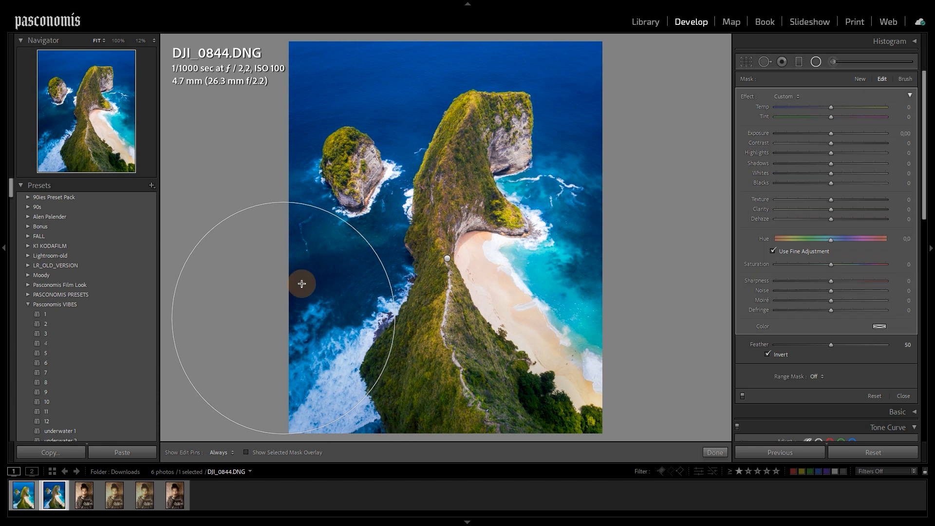
left_click_drag(296, 313, 360, 361)
left_click_drag(831, 152, 848, 163)
left_click_drag(849, 154, 848, 153)
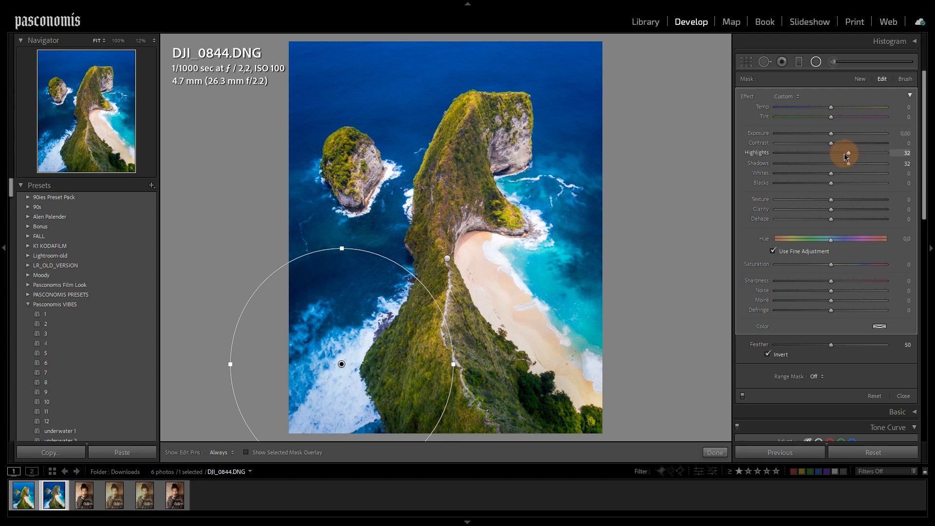
left_click_drag(834, 133, 837, 133)
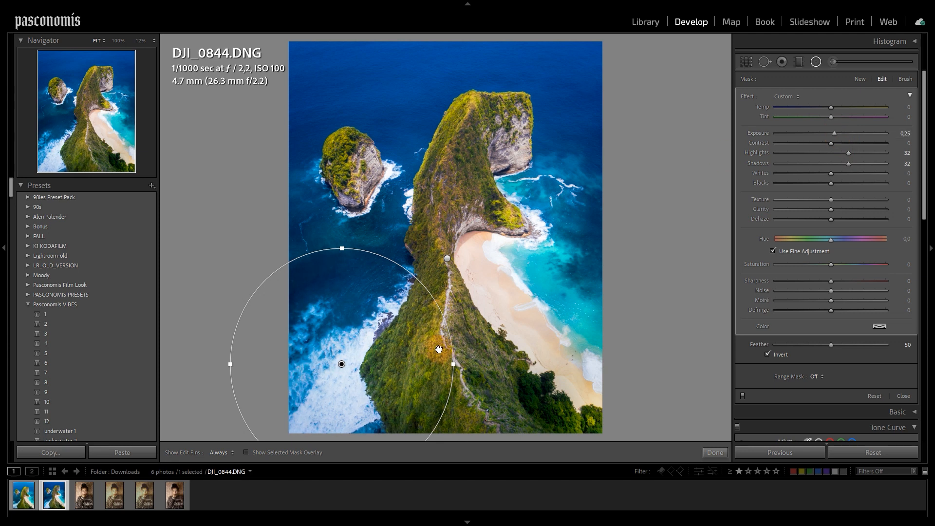
- Check the radial filter's mask overlay and limit the filter with a Luminance range mask set to 47/100, previewing the luminance mask
key("o")
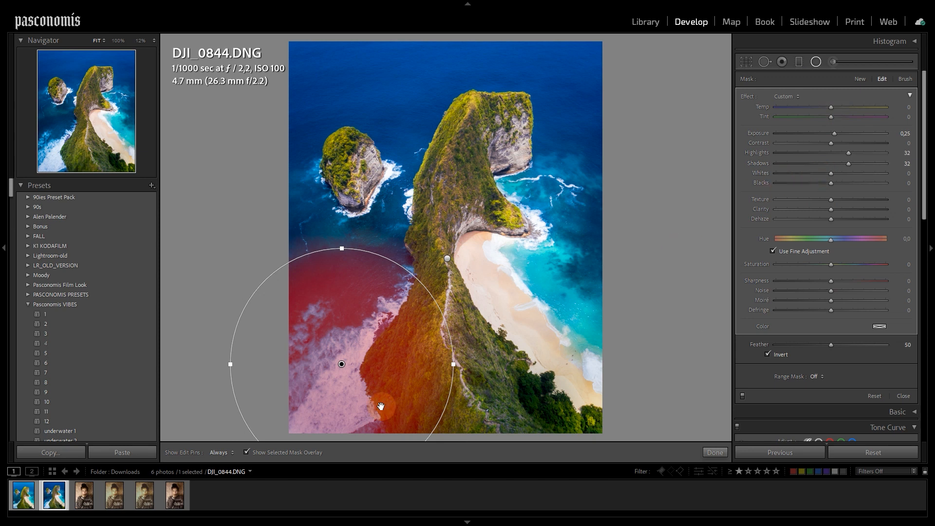
key("o")
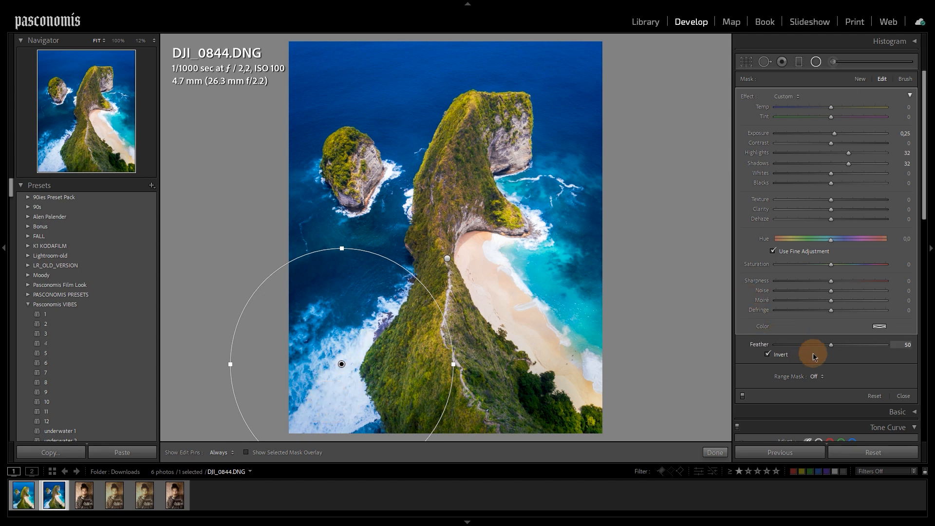
left_click(815, 378)
left_click(795, 412)
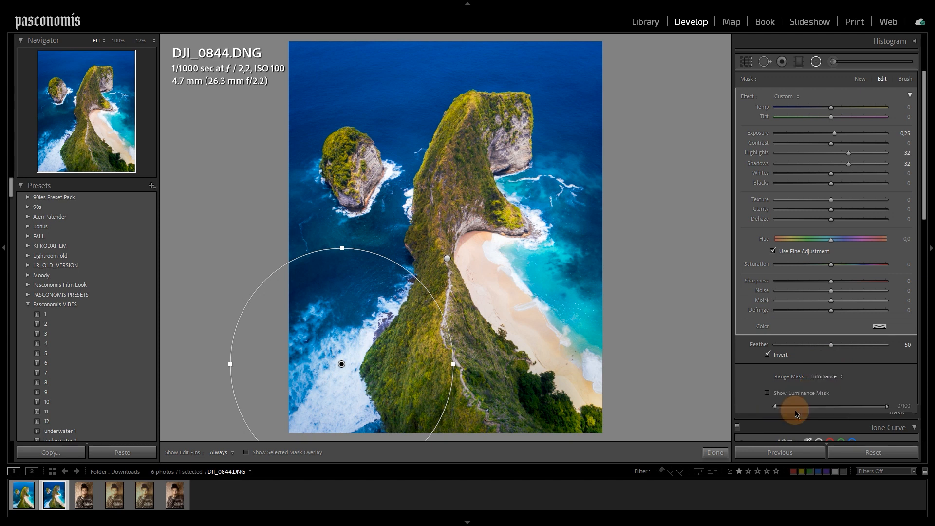
scroll(879, 358, "down", 3)
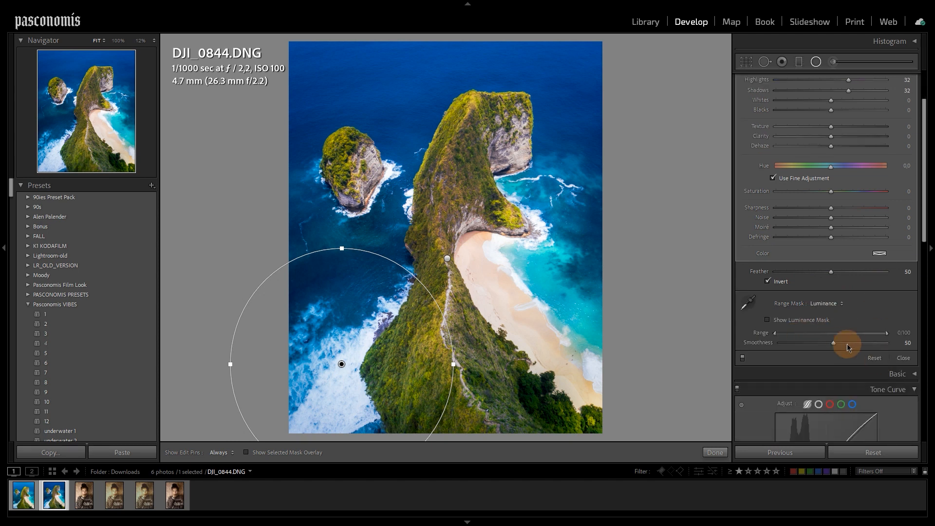
left_click(802, 322)
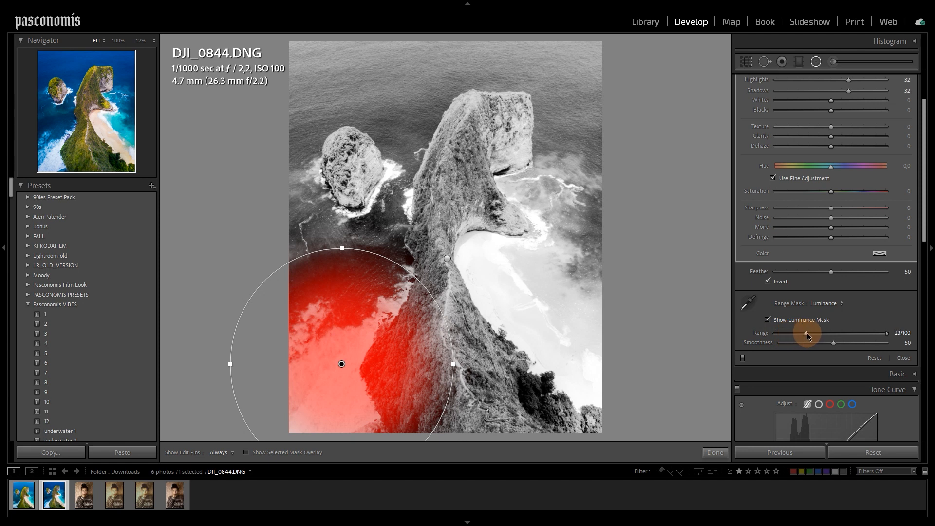
left_click_drag(806, 334, 810, 334)
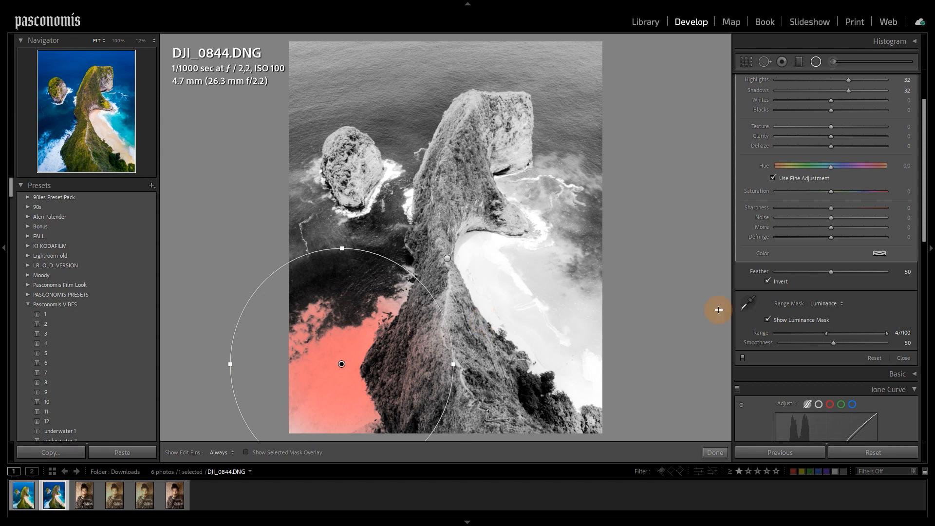
left_click(795, 321)
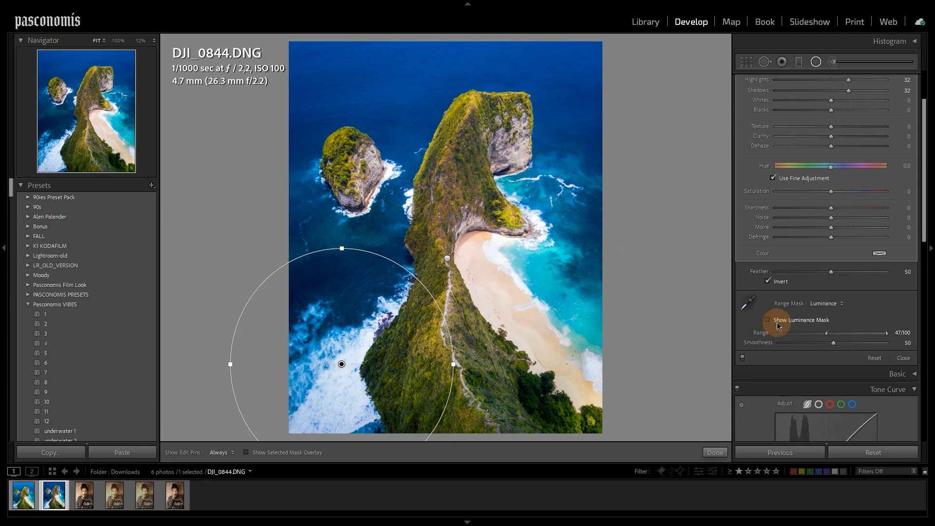
- Set the radial filter's luminance range to 51/100, and brush over the upper cliff with the Adjustment Brush
left_click_drag(828, 334, 786, 337)
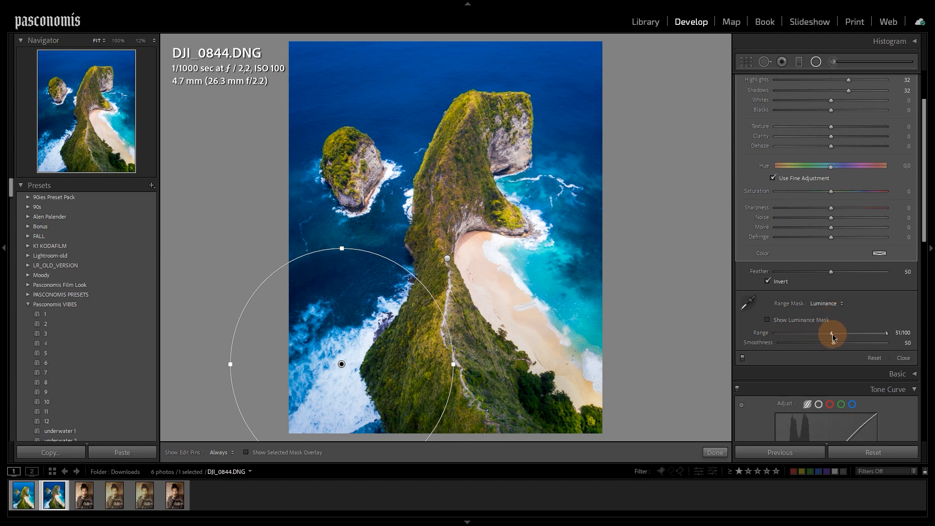
left_click_drag(840, 336, 833, 338)
key("k")
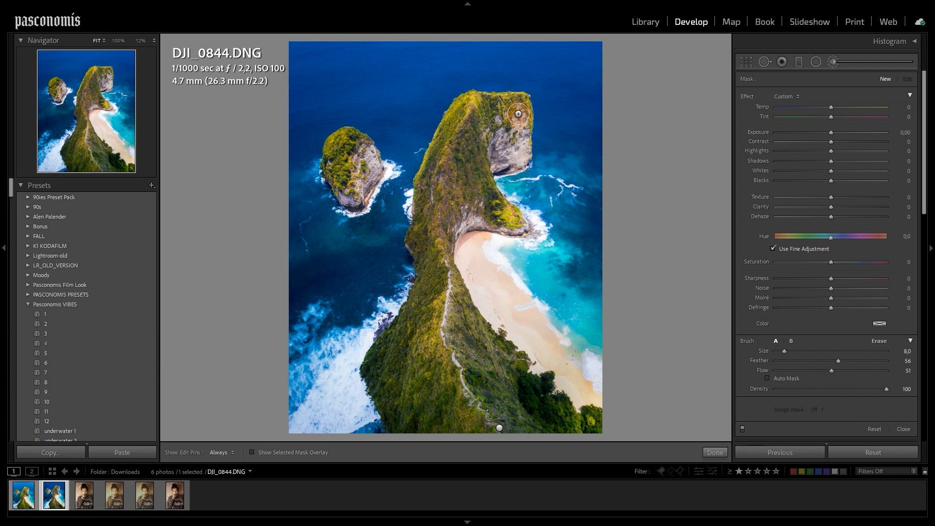
mouse_move(516, 109)
left_mouse_down()
mouse_move(487, 111)
mouse_move(473, 125)
mouse_move(458, 180)
left_mouse_up()
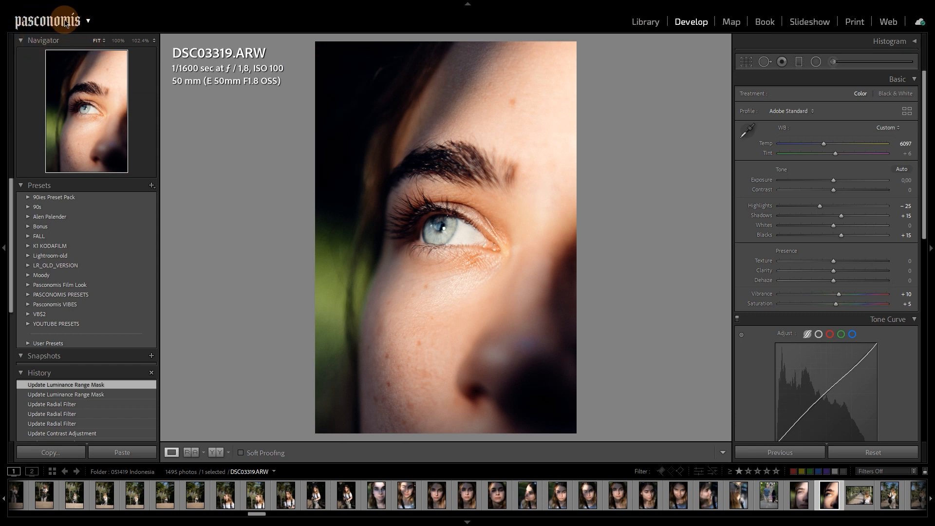
- Open the Identity Plate Editor and set the identity plate to Personalized
left_click(39, 23)
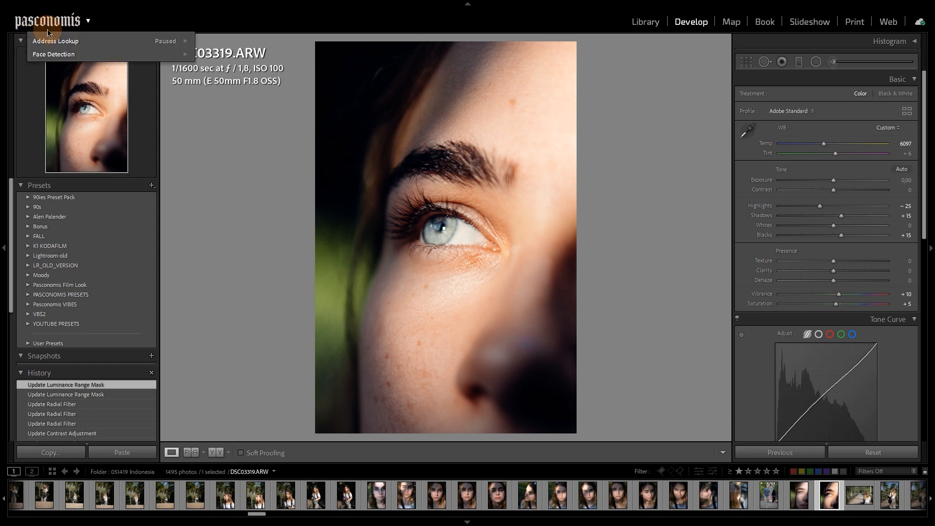
left_click(88, 21)
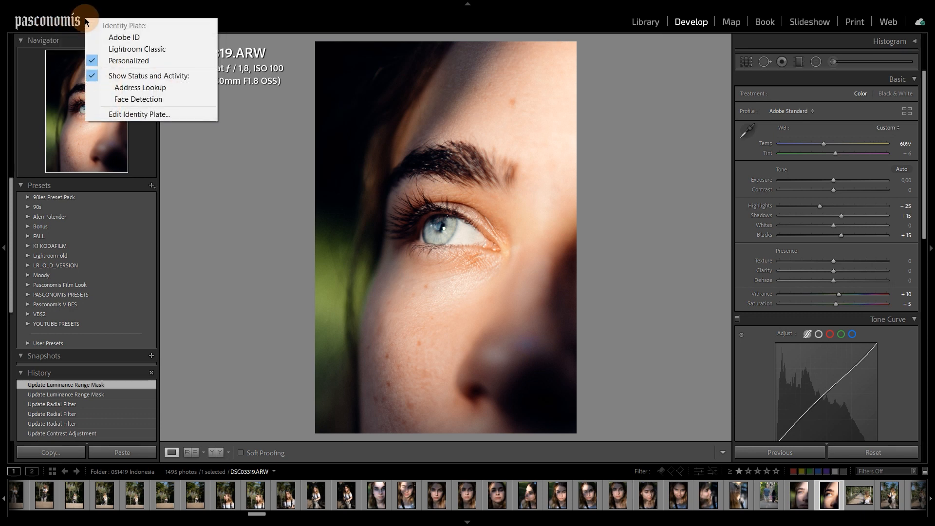
left_click(139, 114)
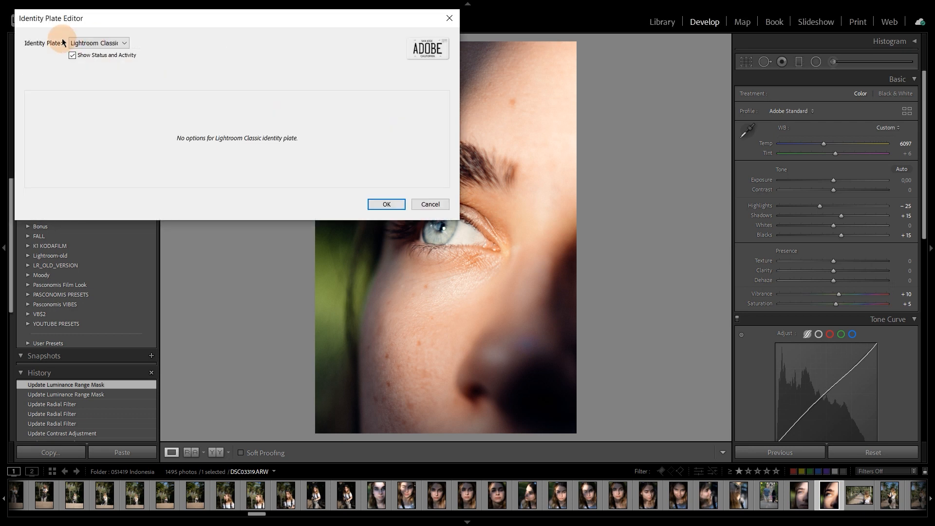
left_click(103, 44)
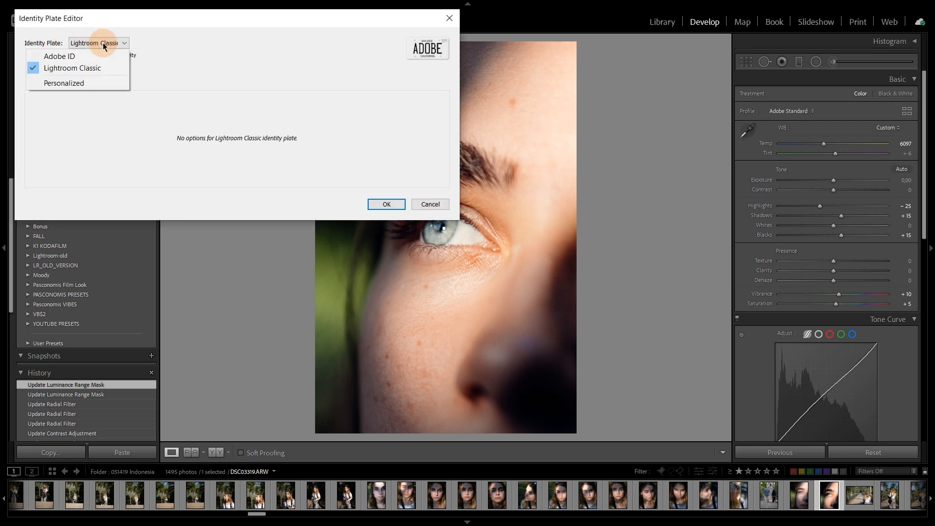
left_click(83, 86)
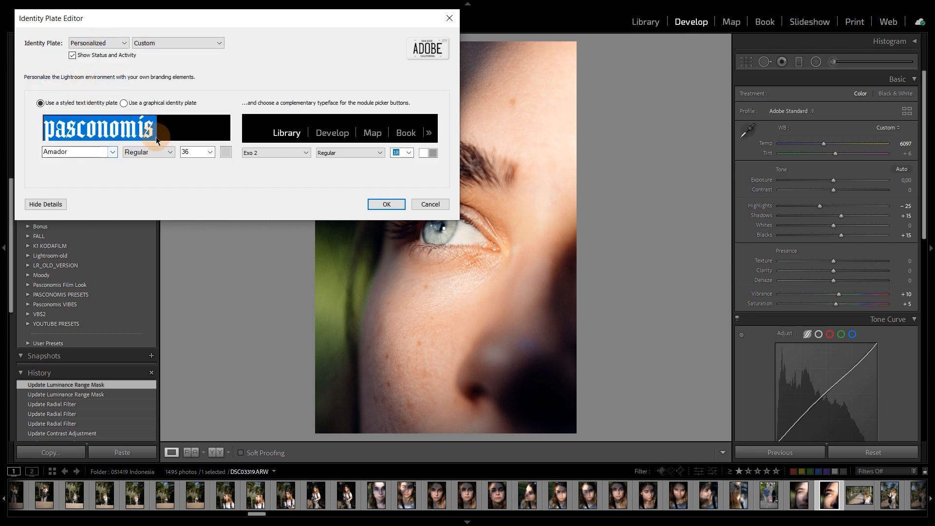
- Try the graphical identity plate option, return to styled text, and replace the plate's text with "Something funny", applying the change
left_click(140, 105)
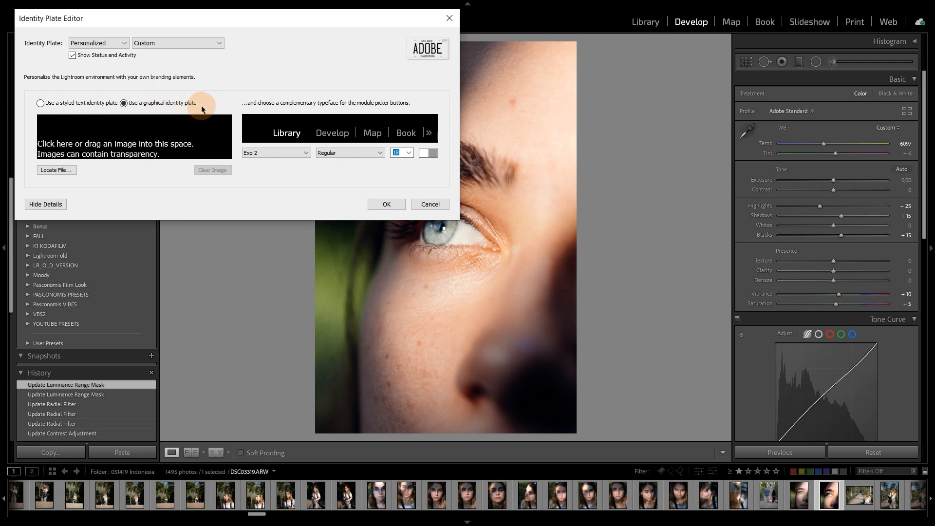
left_click(68, 104)
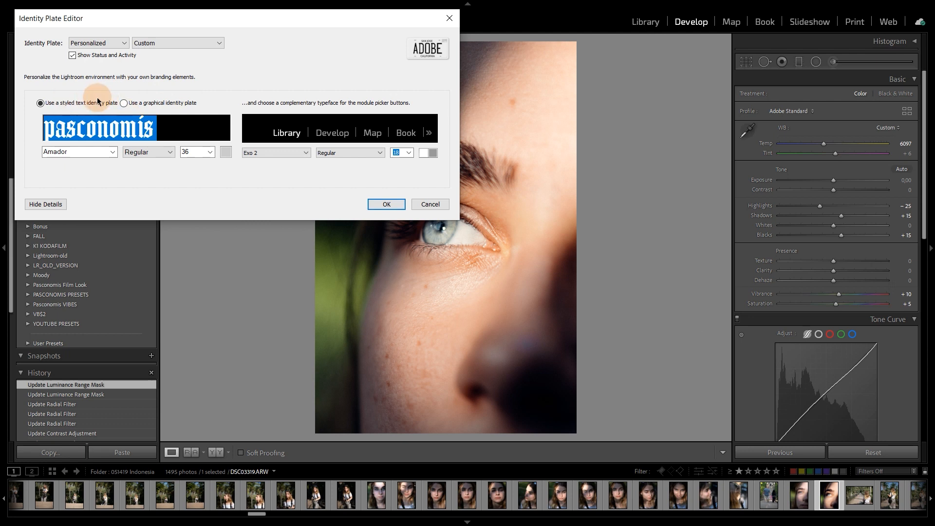
left_click(116, 131)
key("ctrl+a")
type("A")
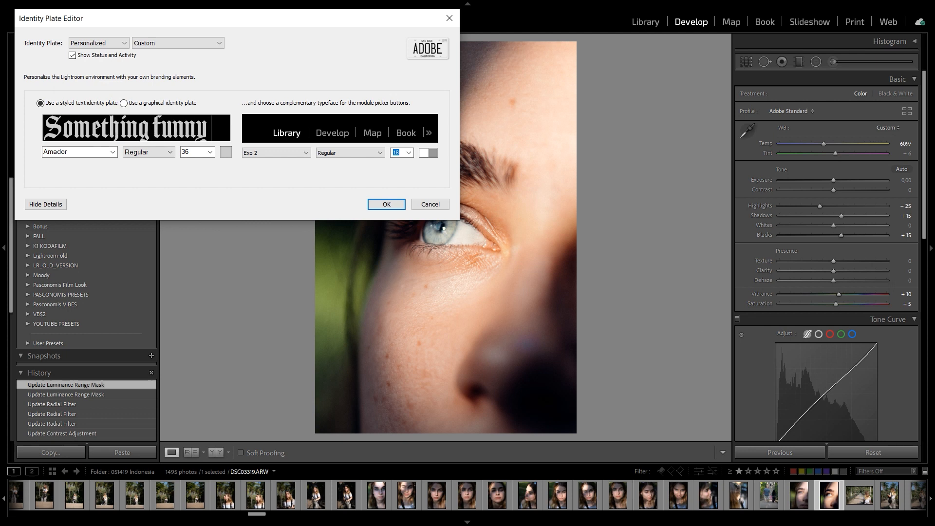
left_click(389, 206)
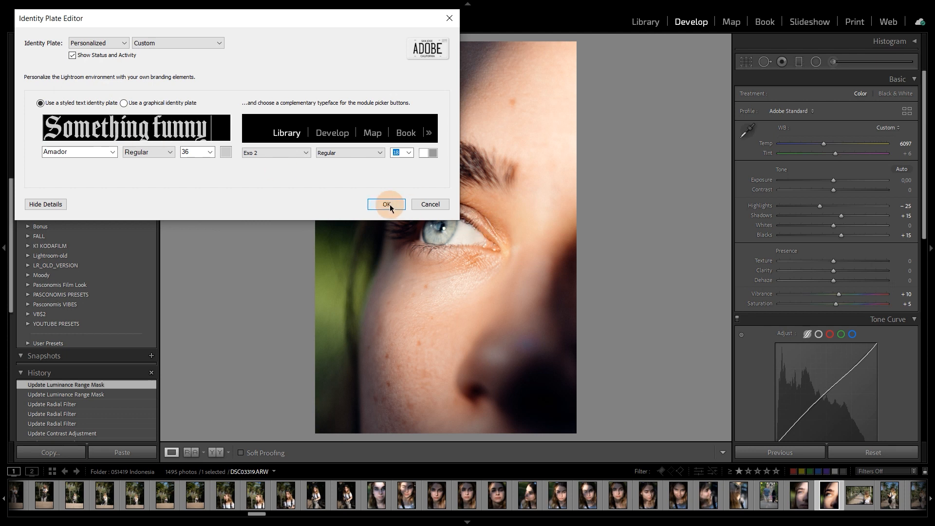